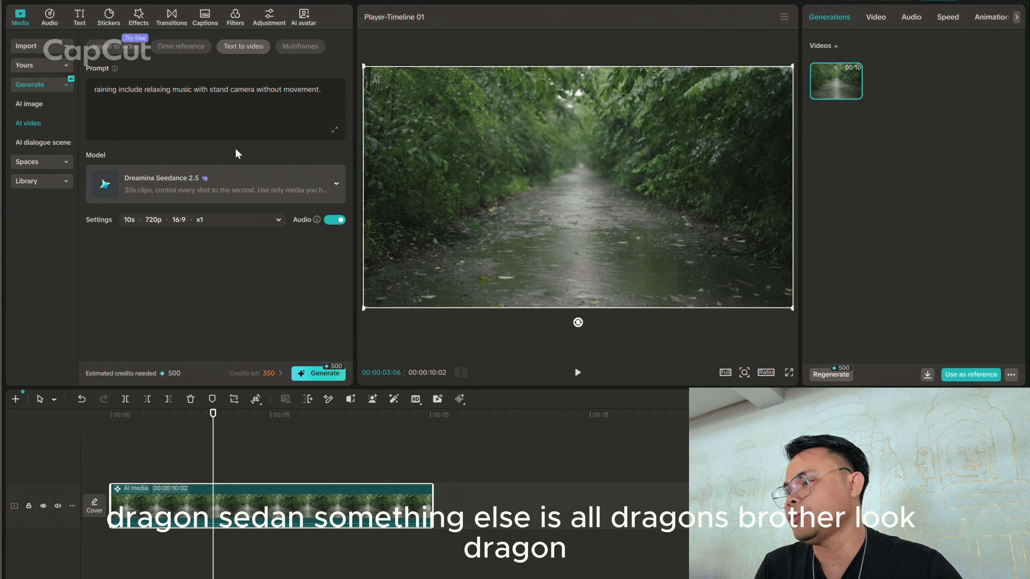
Review the AI models available for text-to-video generation, keeping Dreamina Seedance 2.5 selected
{"action": "left_click", "coordinate": [337, 184]}
{"action": "scroll", "coordinate": [224, 284], "scroll_direction": "down", "scroll_amount": 1}
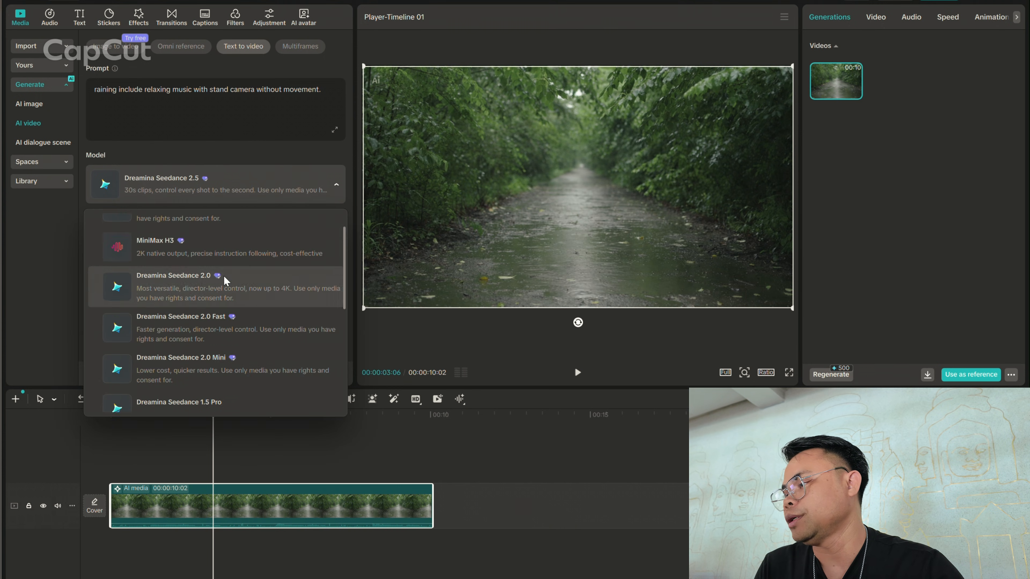
{"action": "scroll", "coordinate": [223, 284], "scroll_direction": "down", "scroll_amount": 3}
{"action": "scroll", "coordinate": [208, 330], "scroll_direction": "up", "scroll_amount": 2}
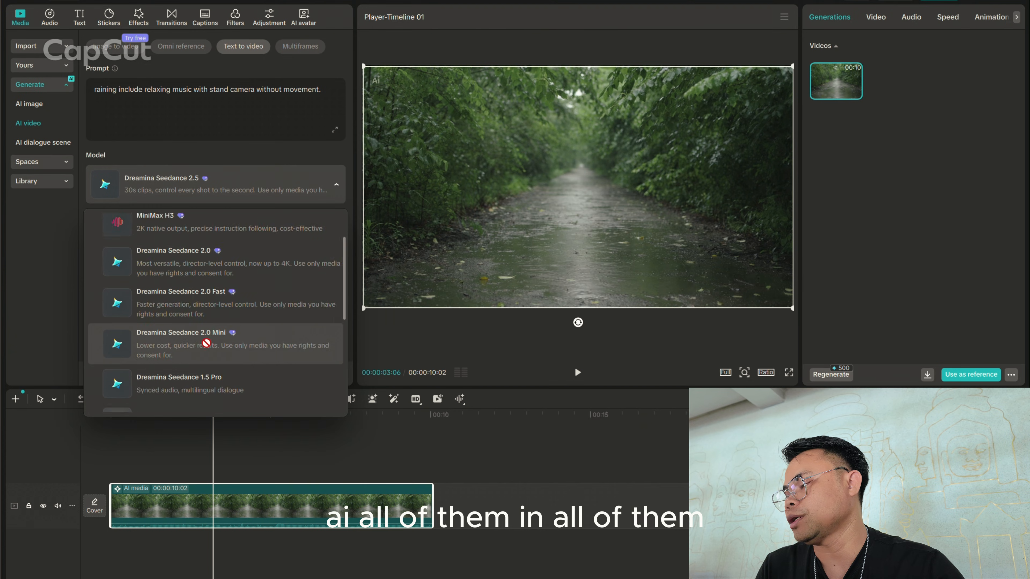
{"action": "scroll", "coordinate": [205, 343], "scroll_direction": "up", "scroll_amount": 3}
{"action": "left_click", "coordinate": [337, 184]}
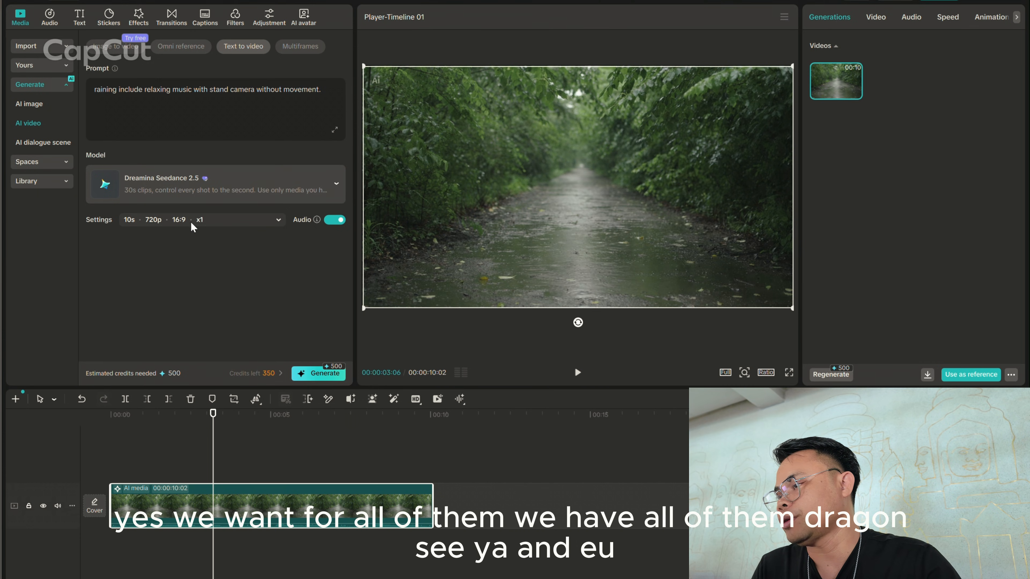
Inspect the video generation settings for duration, resolution, aspect ratio and number of generations
{"action": "left_click", "coordinate": [279, 220]}
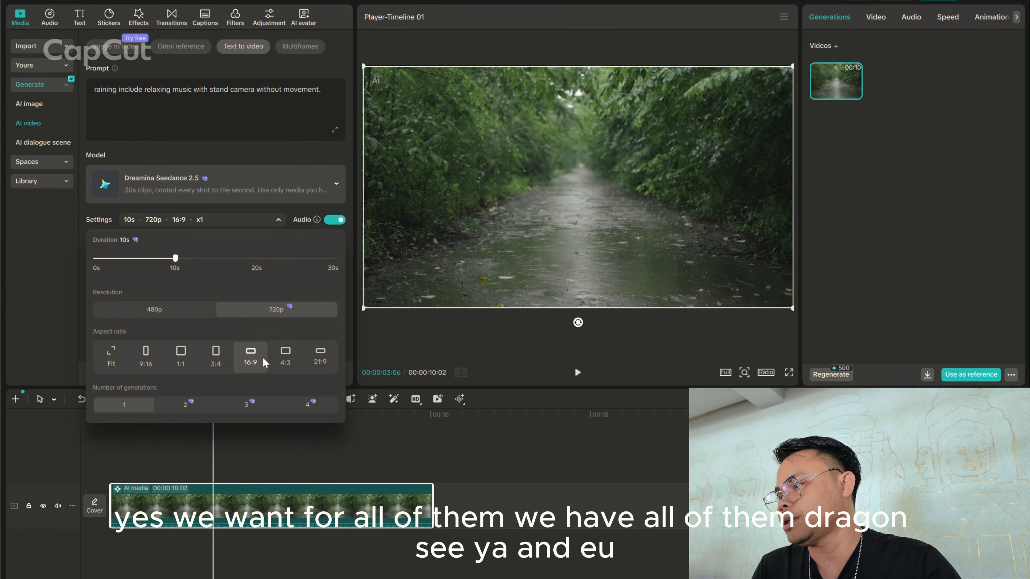
{"action": "left_click", "coordinate": [279, 220]}
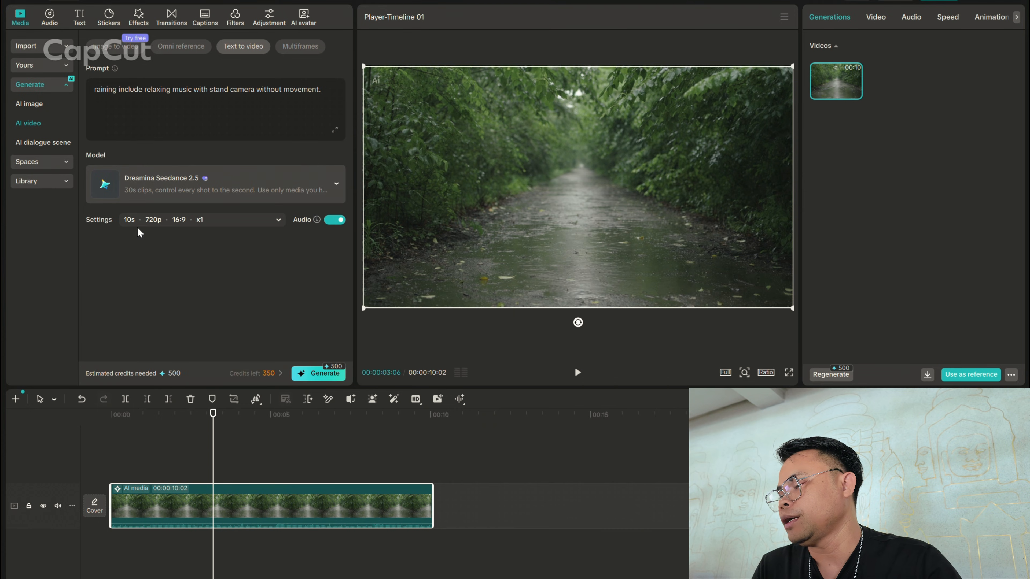
{"action": "left_click", "coordinate": [131, 222]}
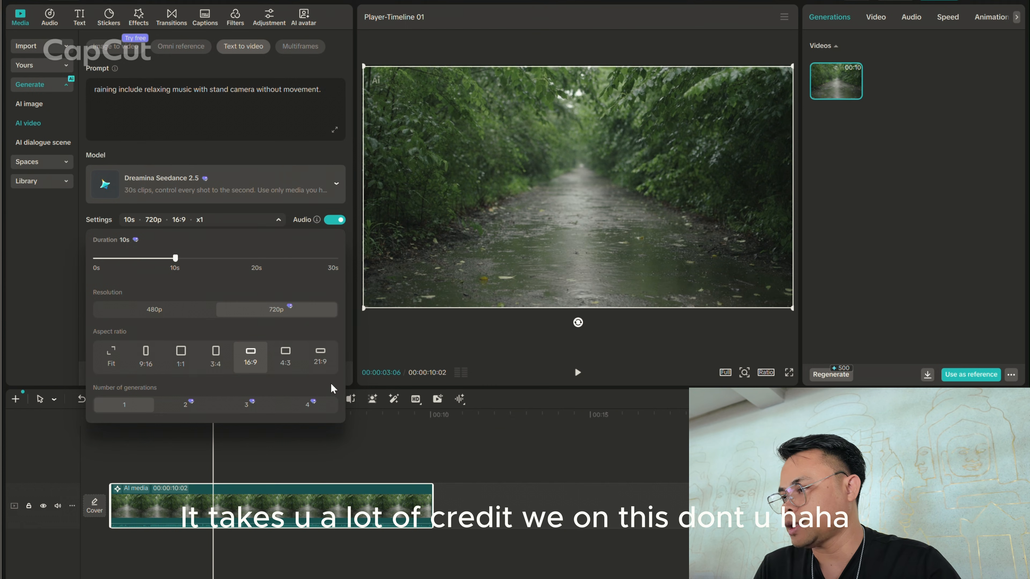
{"action": "left_click", "coordinate": [275, 128]}
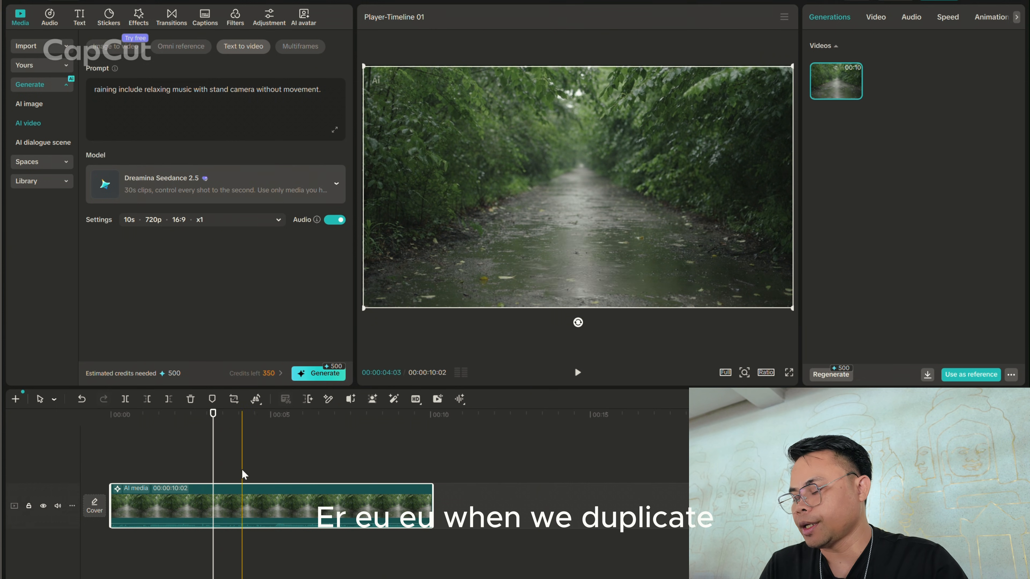
Duplicate the AI-generated rain clip and place the copy directly after the original on the timeline
{"action": "left_click_drag", "start_coordinate": [217, 505], "coordinate": [540, 503]}
{"action": "left_click", "coordinate": [425, 467]}
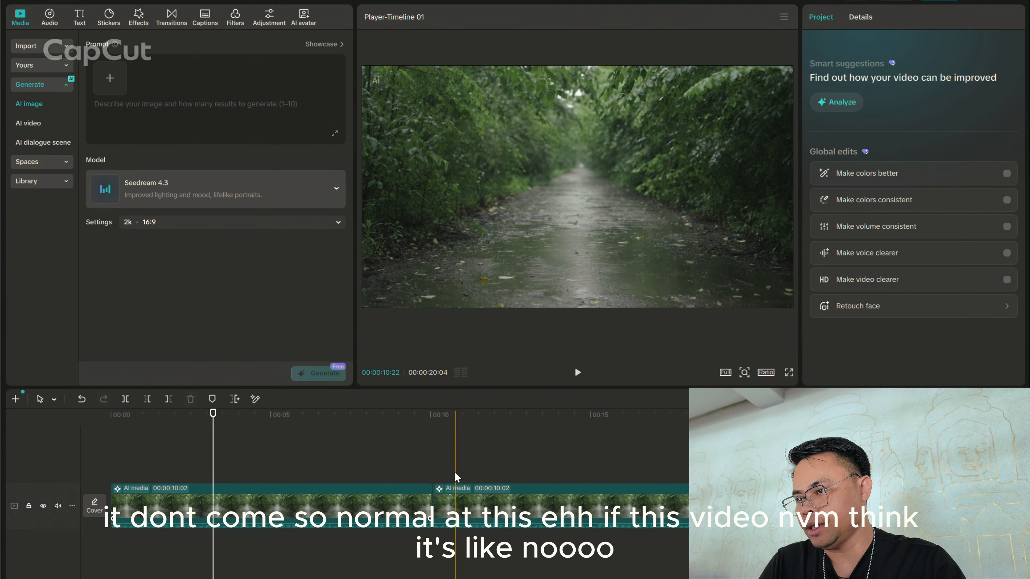
Play the timeline repeatedly across the join between the two clips to check the transition in picture and sound
{"action": "left_click", "coordinate": [409, 466]}
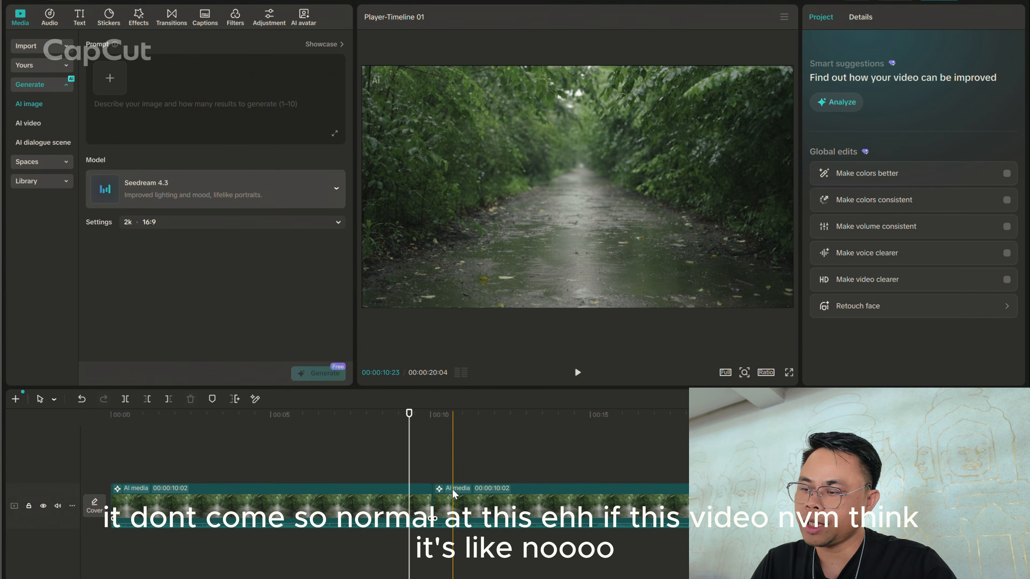
{"action": "left_click", "coordinate": [418, 467]}
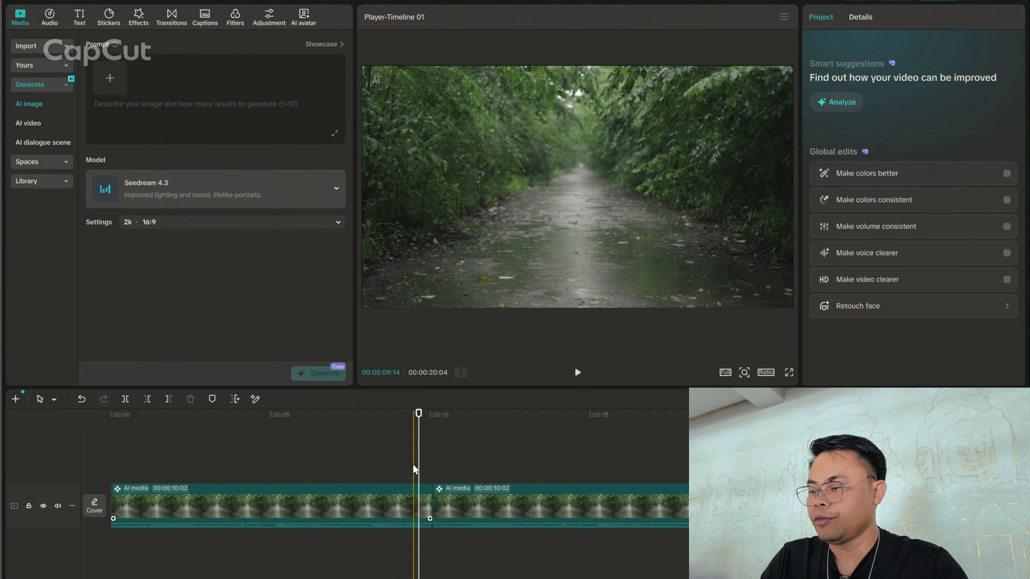
{"action": "left_click", "coordinate": [411, 470]}
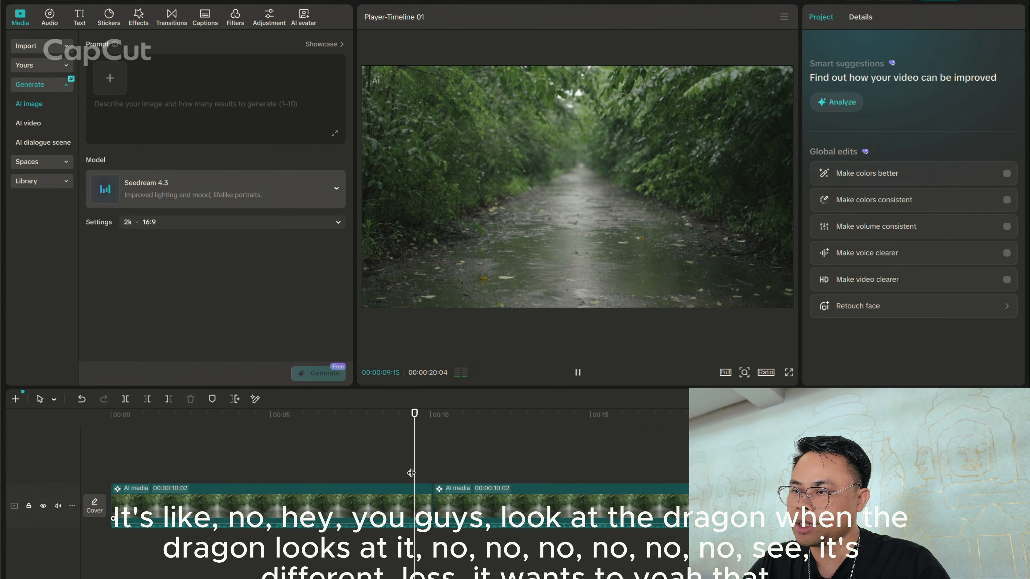
{"action": "key", "text": "space"}
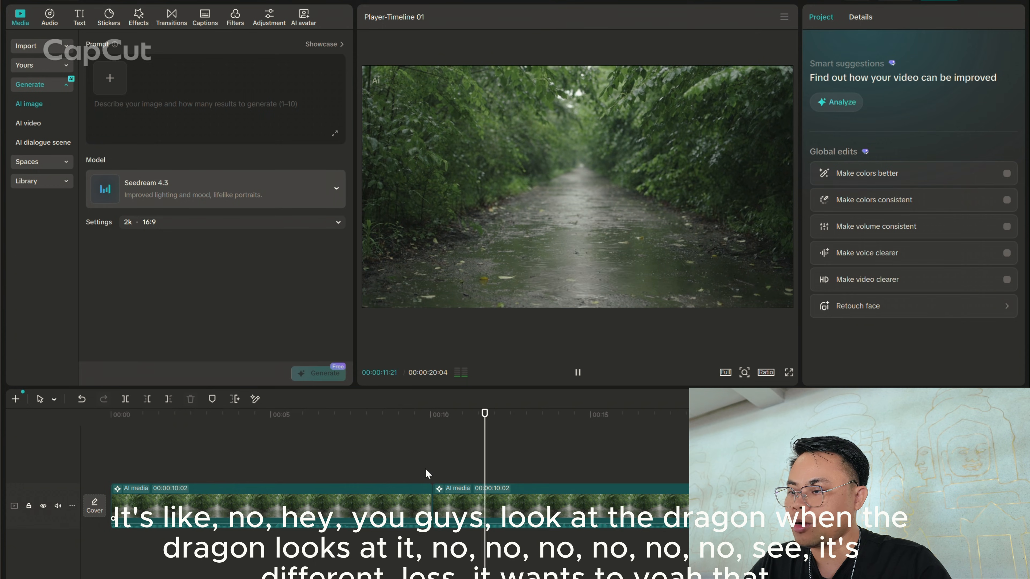
{"action": "left_click", "coordinate": [424, 471]}
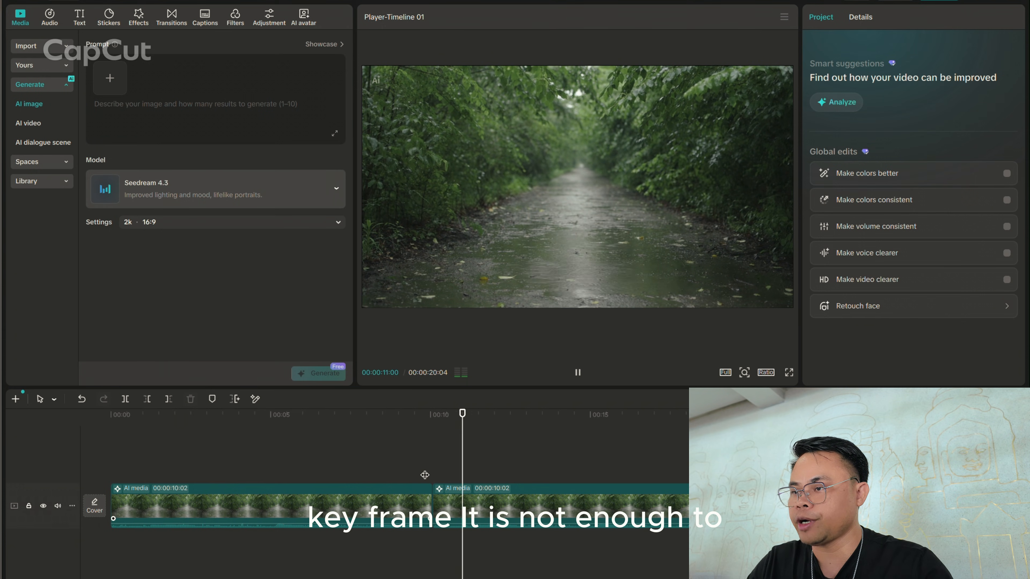
{"action": "left_click", "coordinate": [425, 475]}
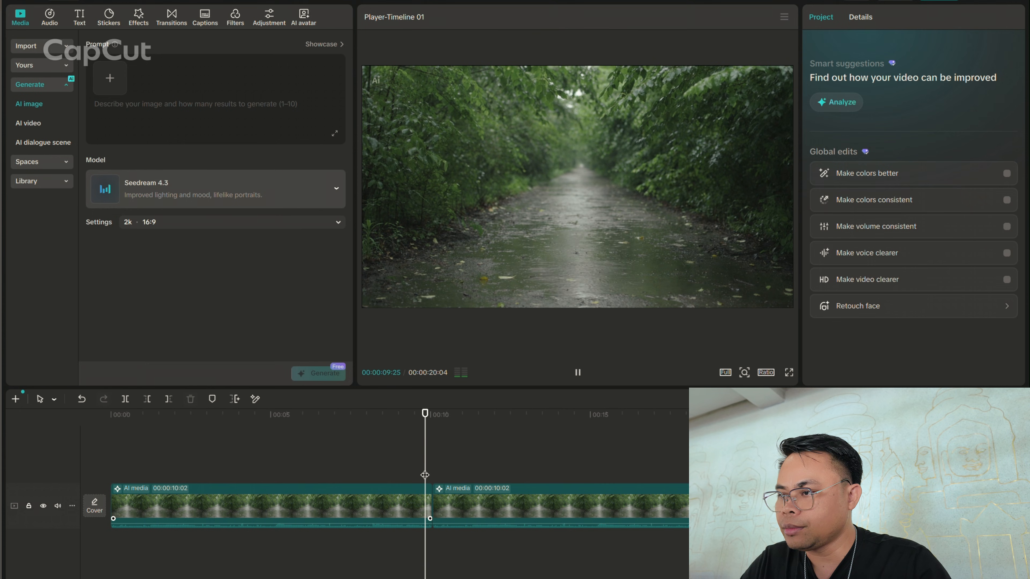
{"action": "left_click", "coordinate": [425, 475]}
{"action": "left_click", "coordinate": [424, 475]}
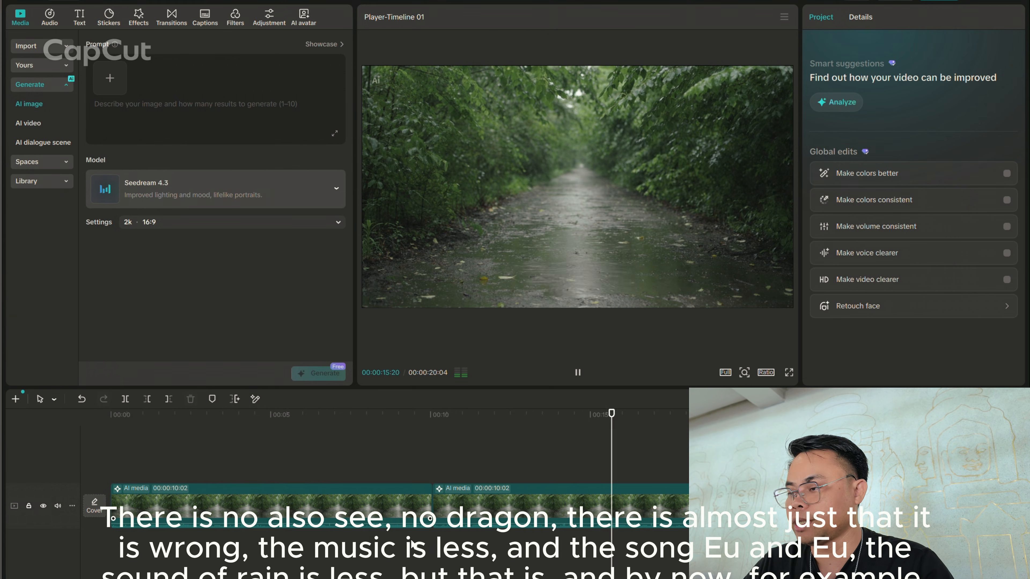
{"action": "left_click", "coordinate": [423, 537]}
{"action": "key", "text": "space"}
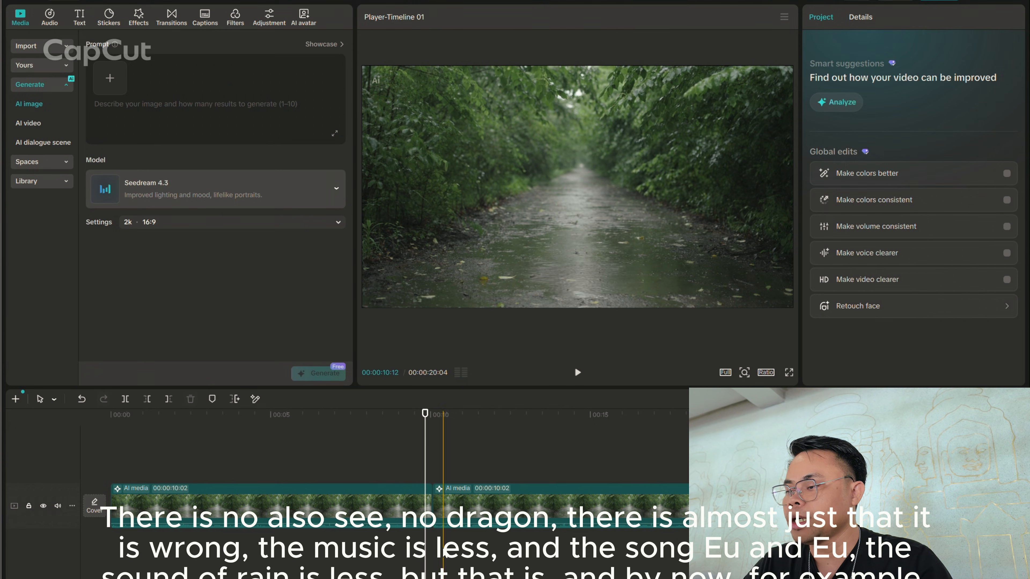
{"action": "left_click", "coordinate": [417, 553]}
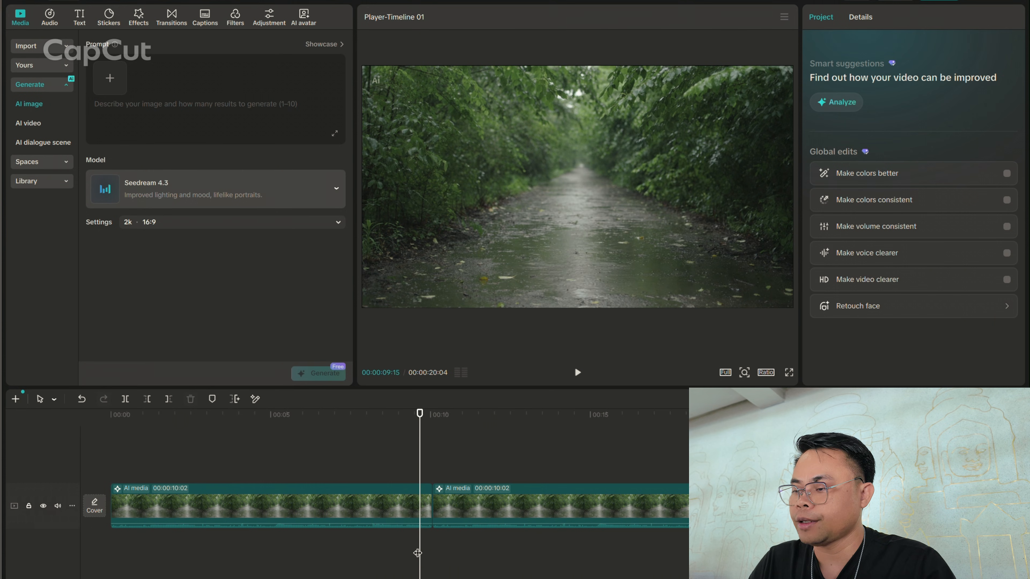
Combine the original rain clip and its copy into one compound clip
{"action": "left_click", "coordinate": [435, 526]}
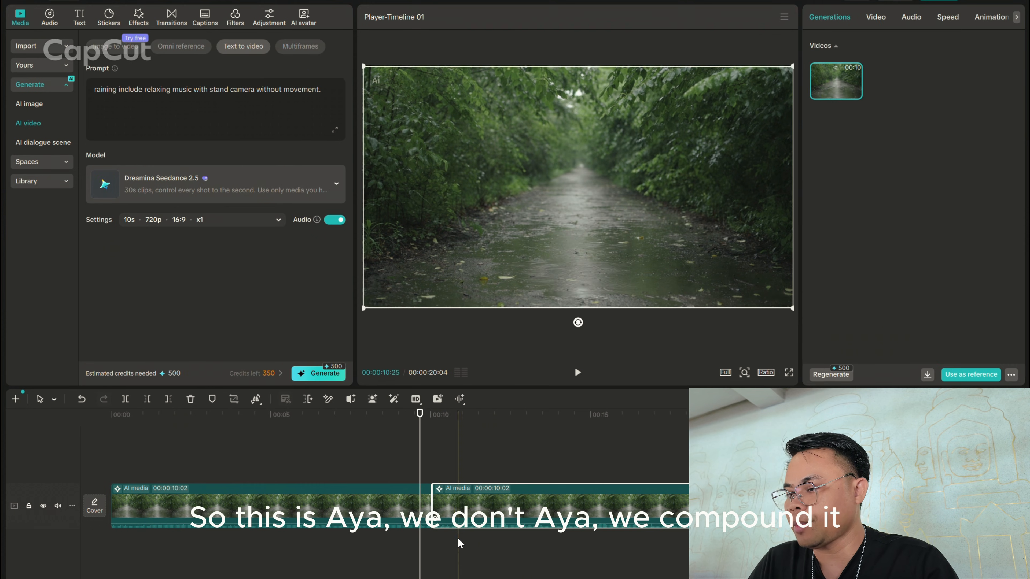
{"action": "left_click", "coordinate": [413, 497], "text": "ctrl"}
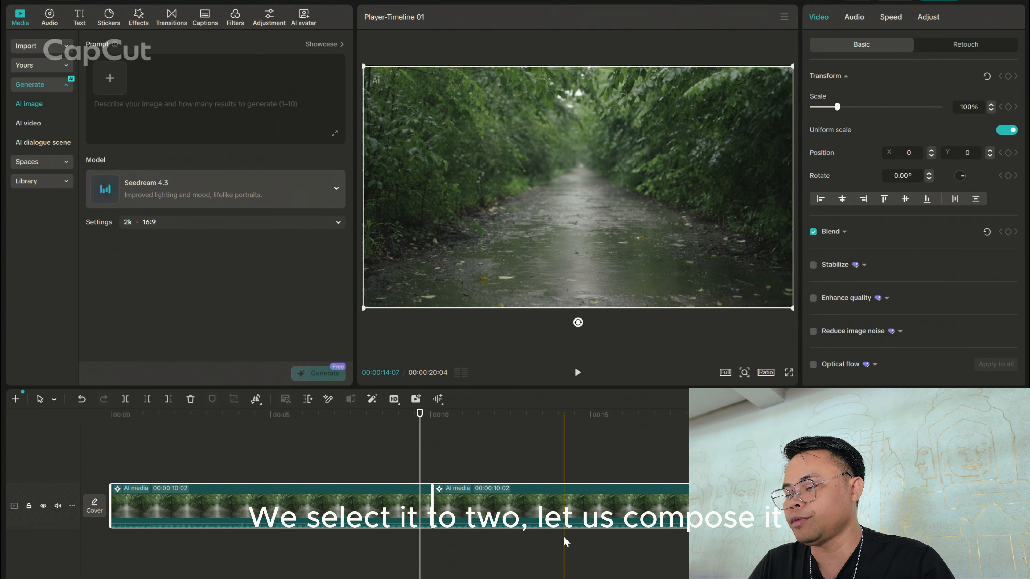
{"action": "right_click", "coordinate": [460, 507]}
{"action": "left_click", "coordinate": [520, 445]}
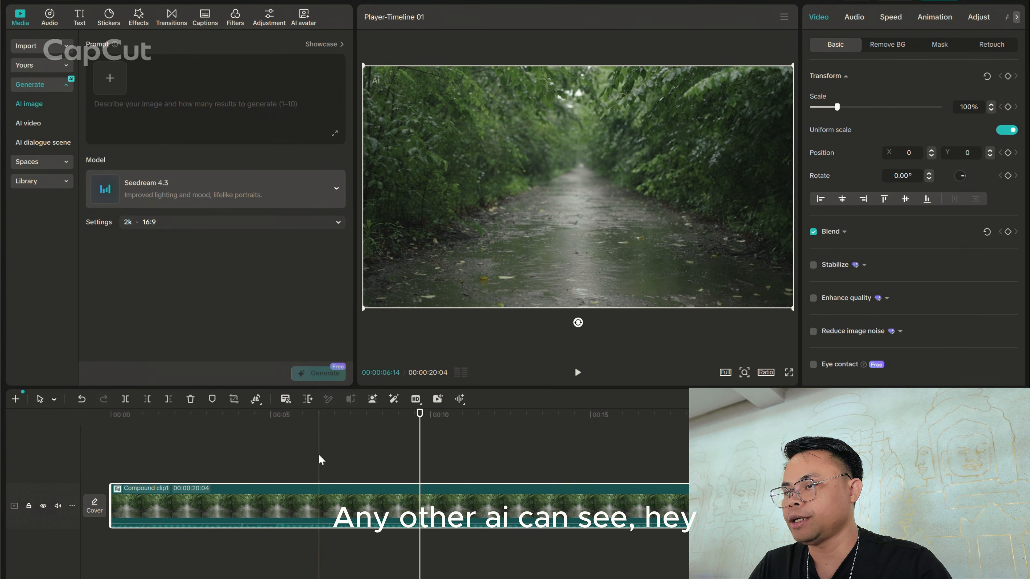
{"action": "left_click", "coordinate": [490, 455]}
Play the compound clip from the start to the end to check how it looks
{"action": "left_click", "coordinate": [114, 474]}
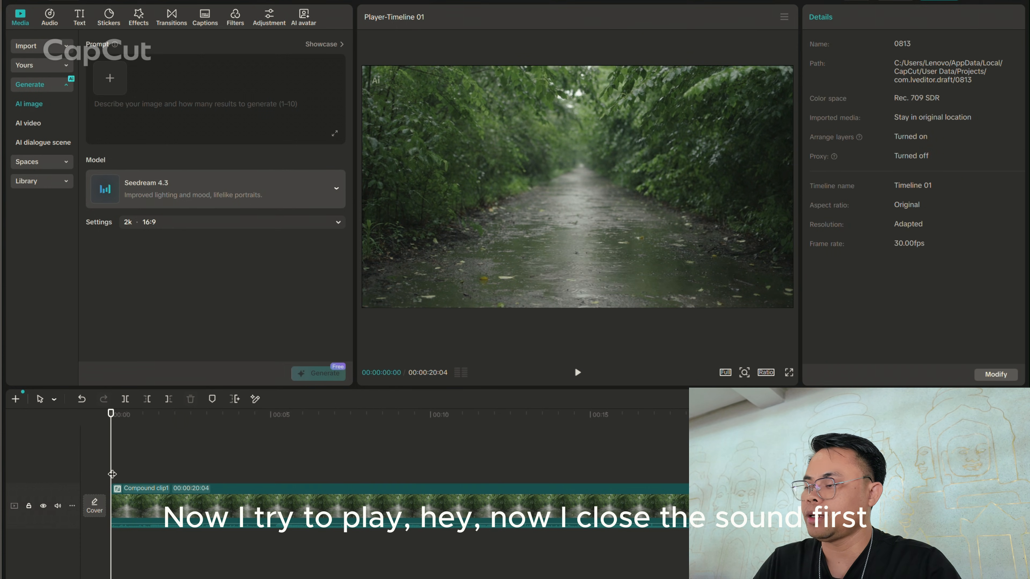
{"action": "key", "text": "space"}
{"action": "key", "text": "space"}
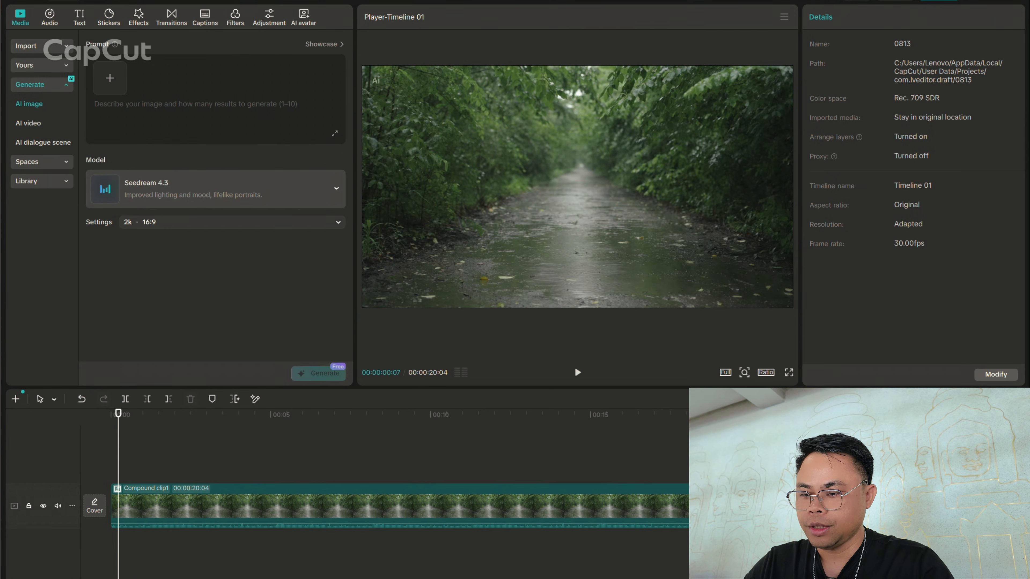
{"action": "key", "text": "super+a"}
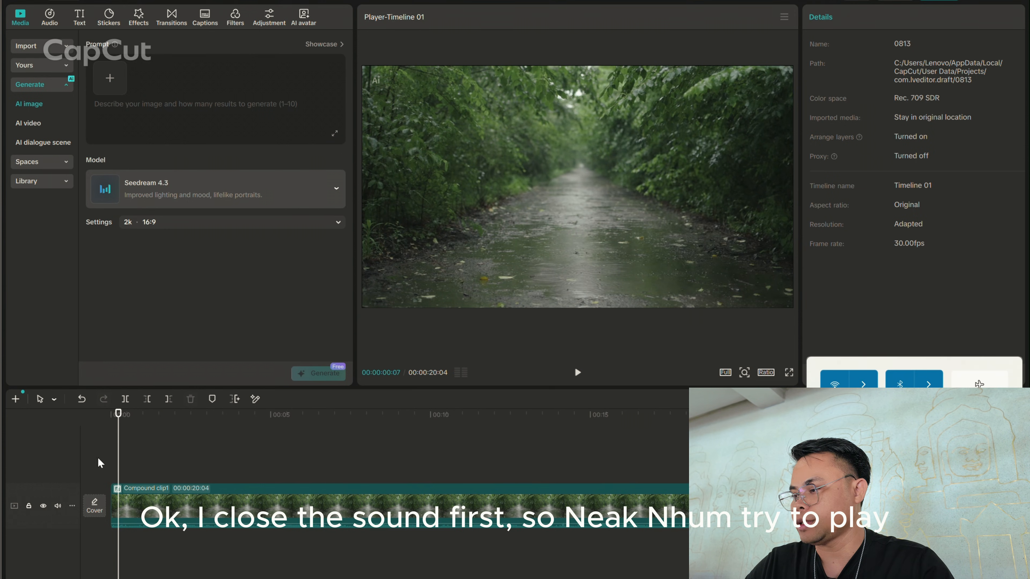
{"action": "left_click", "coordinate": [115, 470]}
{"action": "key", "text": "space"}
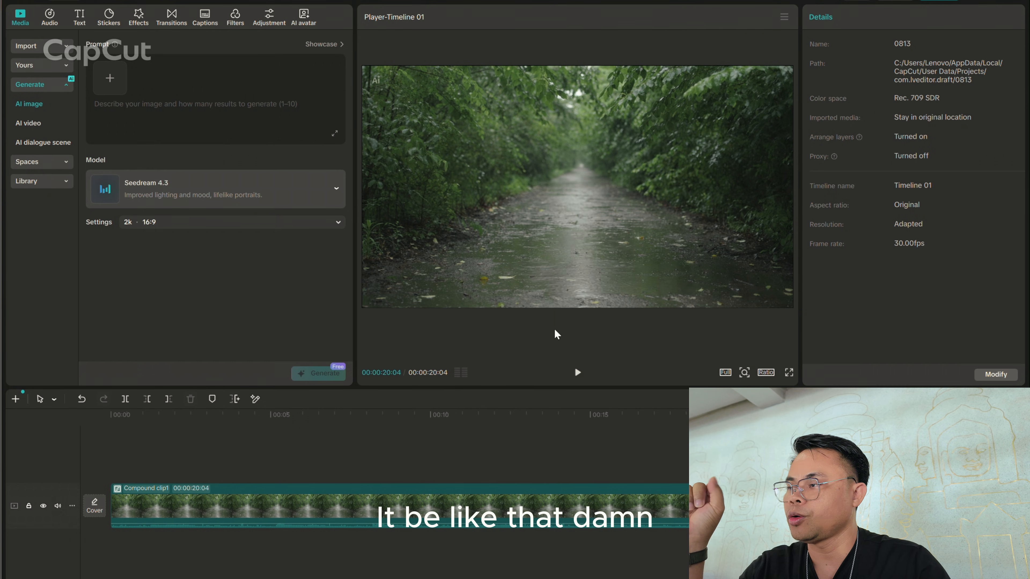
Review the models available for AI image generation
{"action": "left_click", "coordinate": [333, 194]}
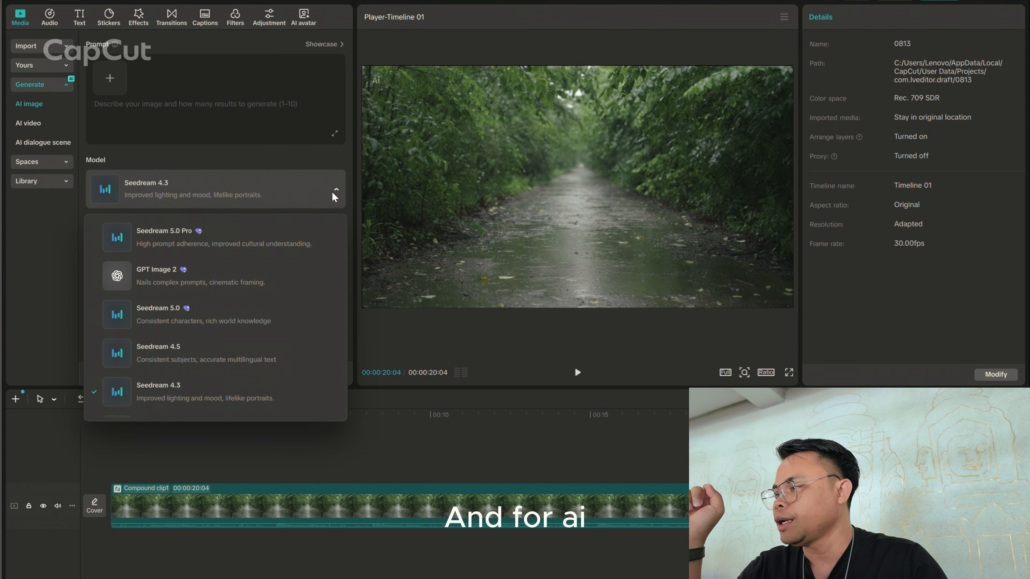
{"action": "scroll", "coordinate": [237, 267], "scroll_direction": "down", "scroll_amount": 3}
{"action": "scroll", "coordinate": [215, 292], "scroll_direction": "up", "scroll_amount": 3}
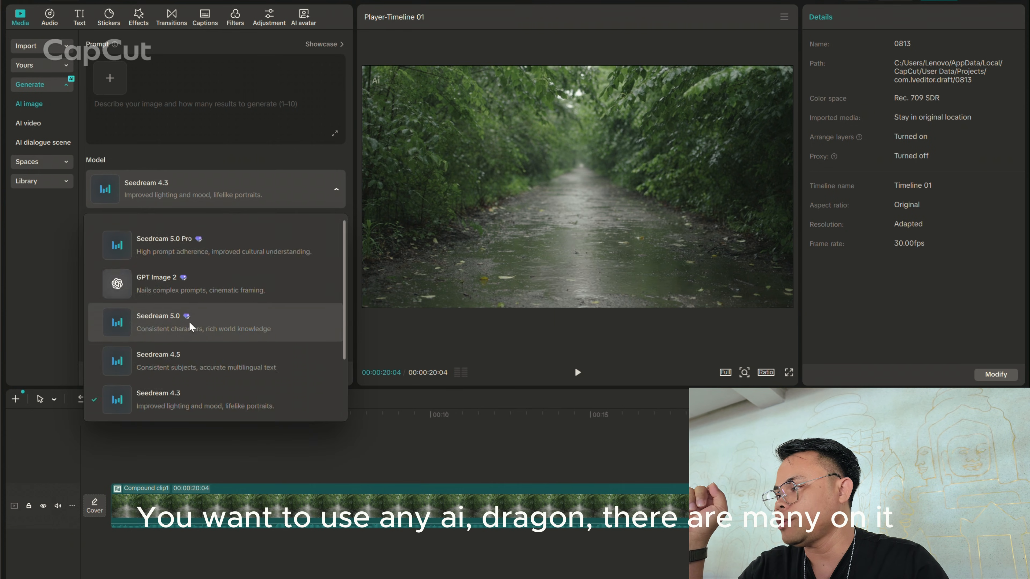
{"action": "scroll", "coordinate": [219, 320], "scroll_direction": "down", "scroll_amount": 2}
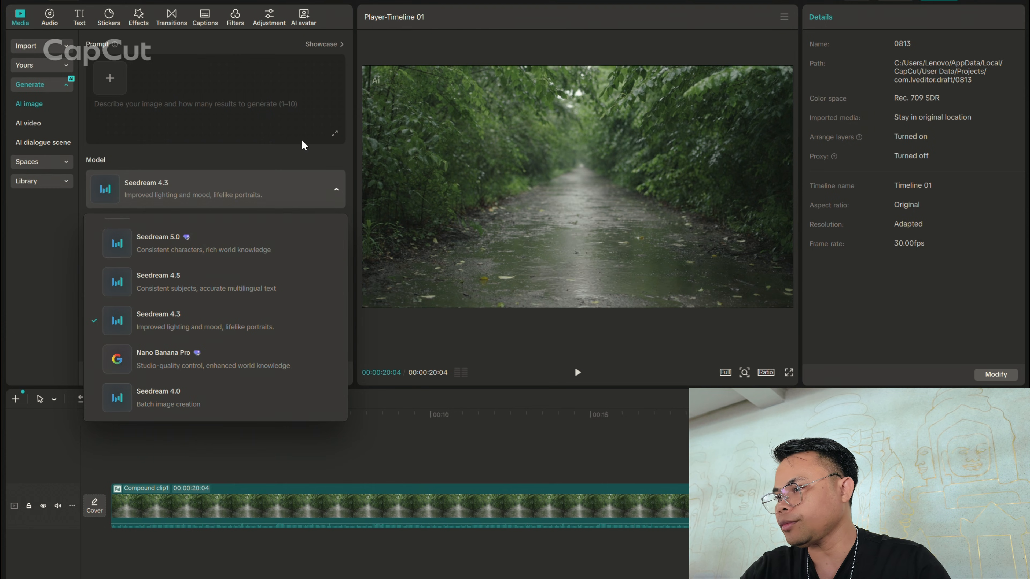
{"action": "left_click", "coordinate": [251, 205]}
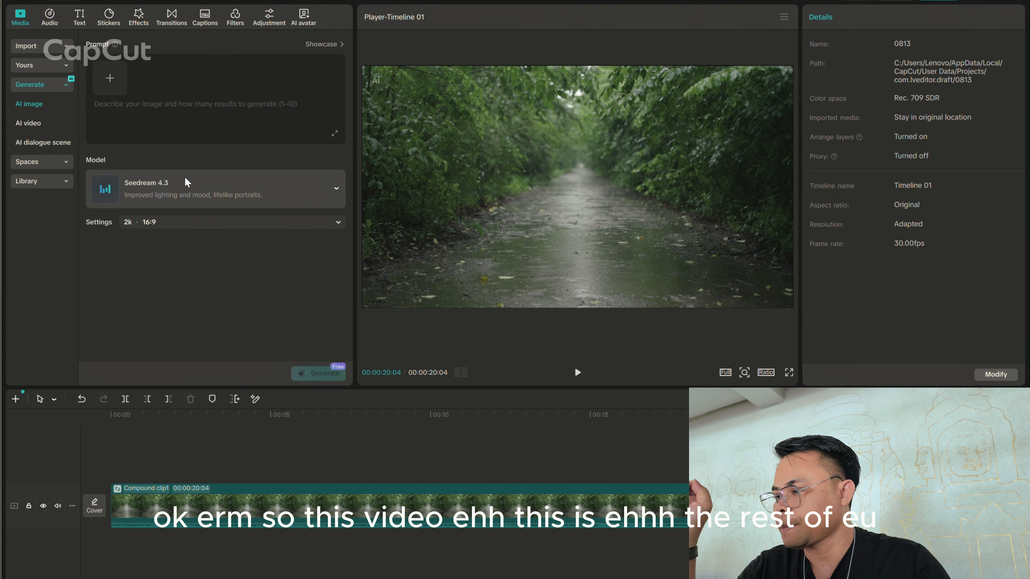
Set the AI image generation model to Seedream 5.0
{"action": "left_click", "coordinate": [201, 503]}
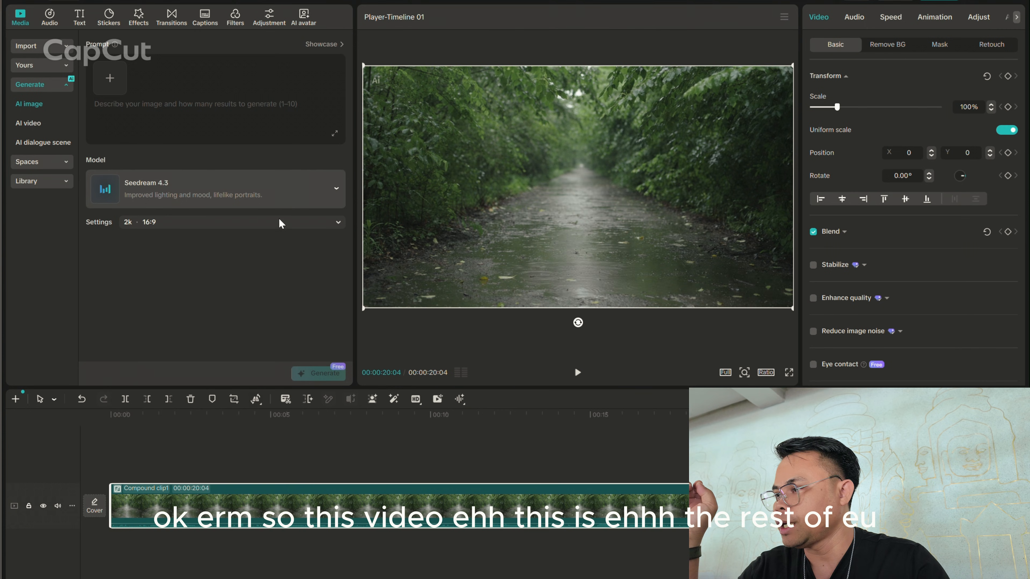
{"action": "left_click", "coordinate": [334, 187]}
{"action": "left_click", "coordinate": [188, 237]}
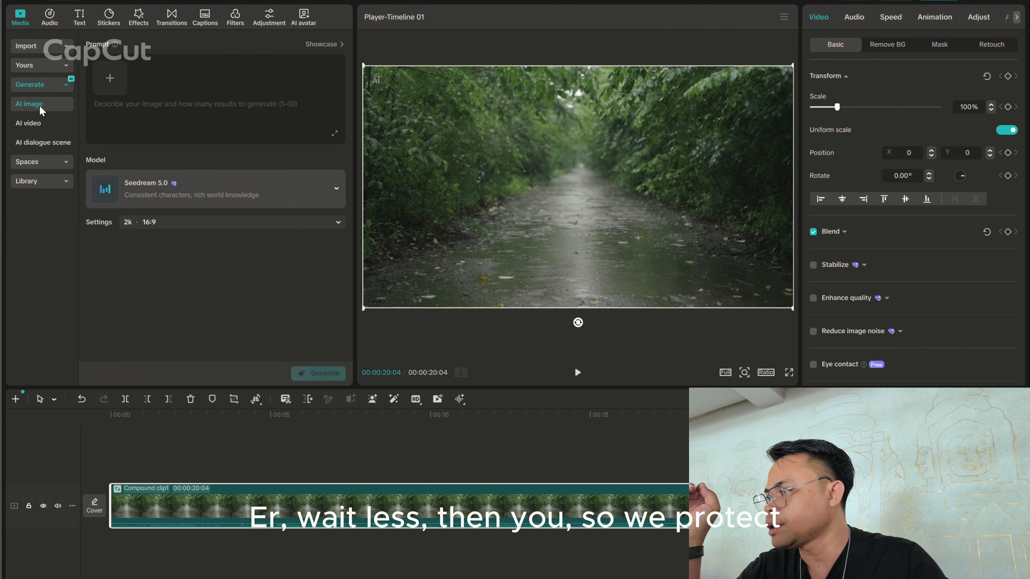
Switch to AI text-to-video generation and choose MiniMax H3 as the model
{"action": "left_click", "coordinate": [34, 126]}
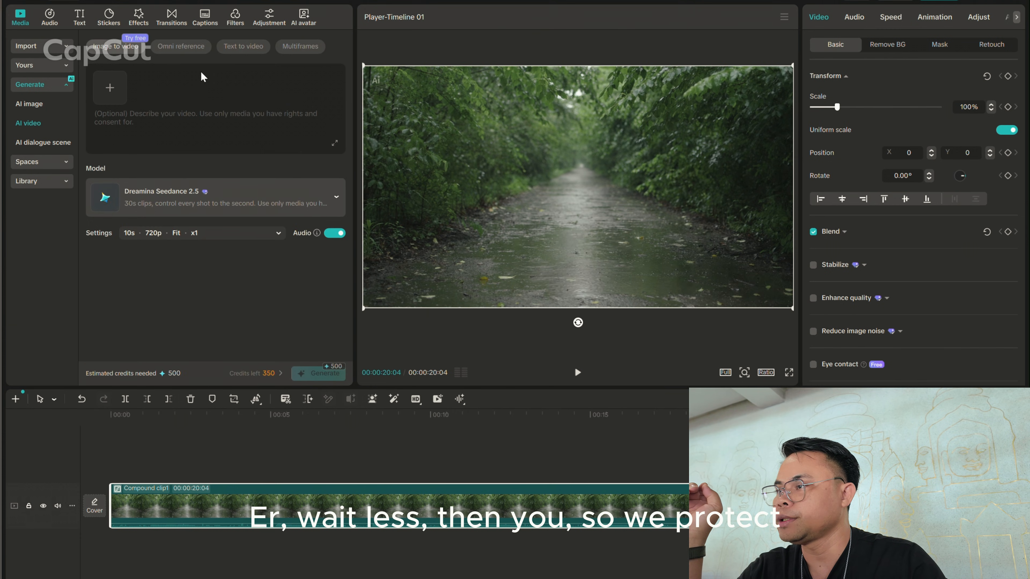
{"action": "left_click", "coordinate": [243, 46]}
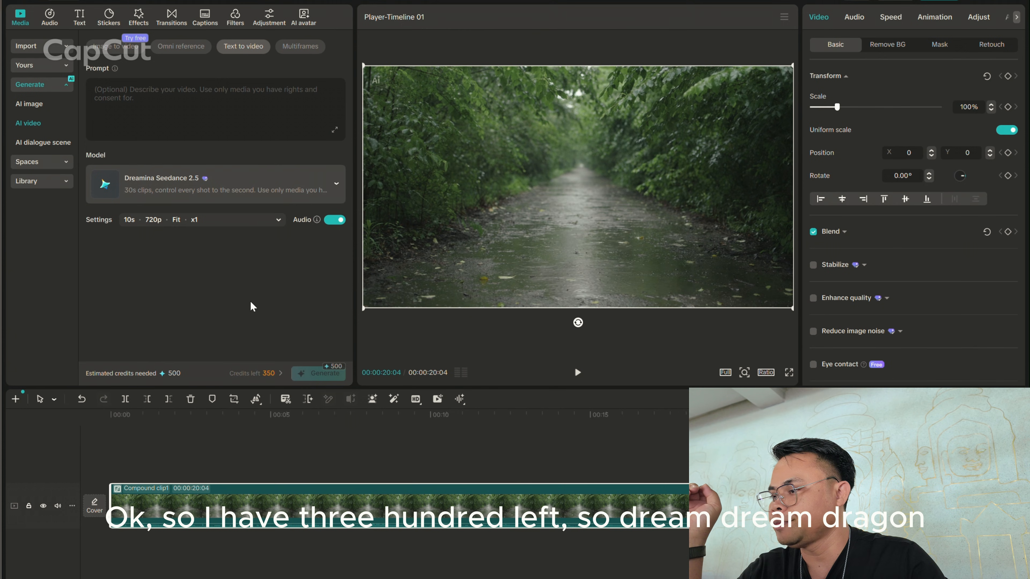
{"action": "left_click", "coordinate": [282, 180]}
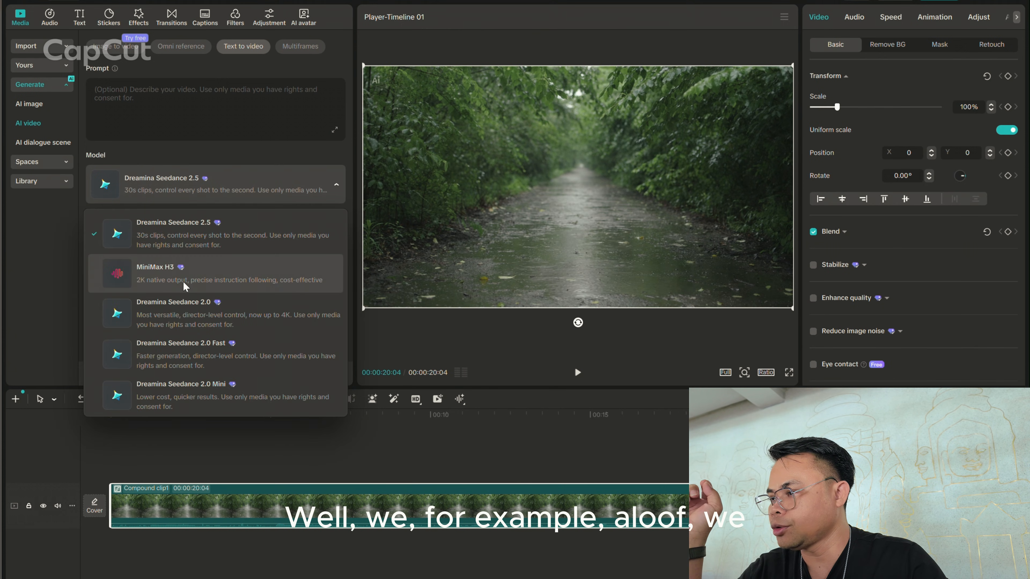
{"action": "left_click", "coordinate": [180, 272]}
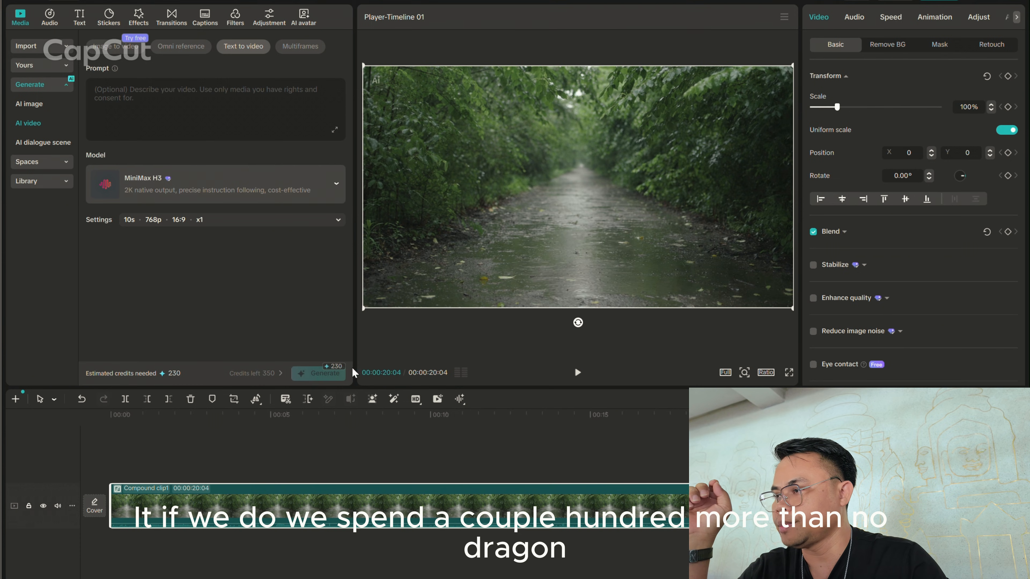
Change the text-to-video model to Dreamina Seedance 2.0
{"action": "left_click", "coordinate": [258, 196]}
{"action": "left_click", "coordinate": [222, 315]}
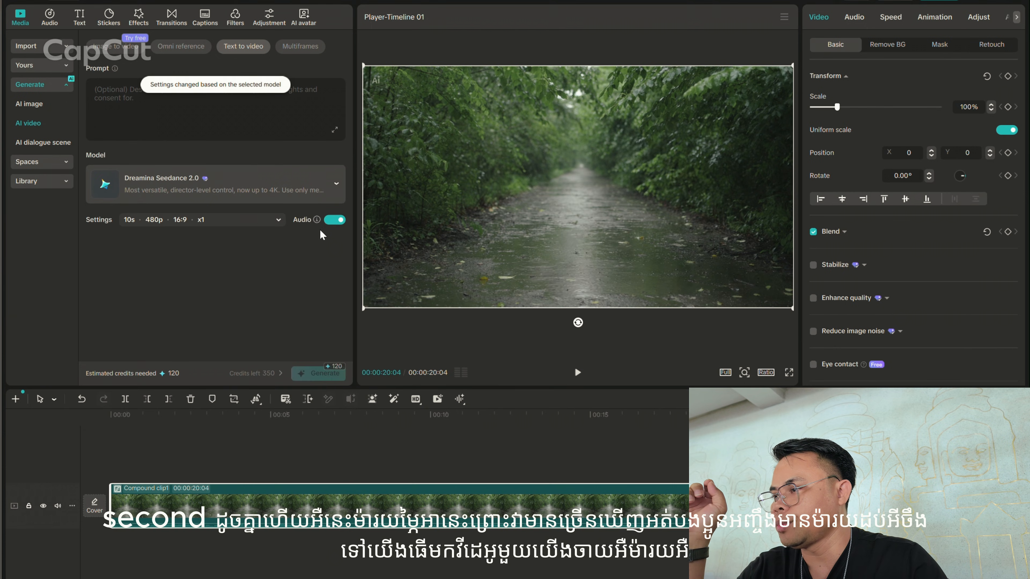
Switch the text-to-video model to Dreamina Seedance 2.0 Fast and finally to Dreamina Seedance 2.0 Mini
{"action": "left_click", "coordinate": [325, 183]}
{"action": "left_click", "coordinate": [181, 350]}
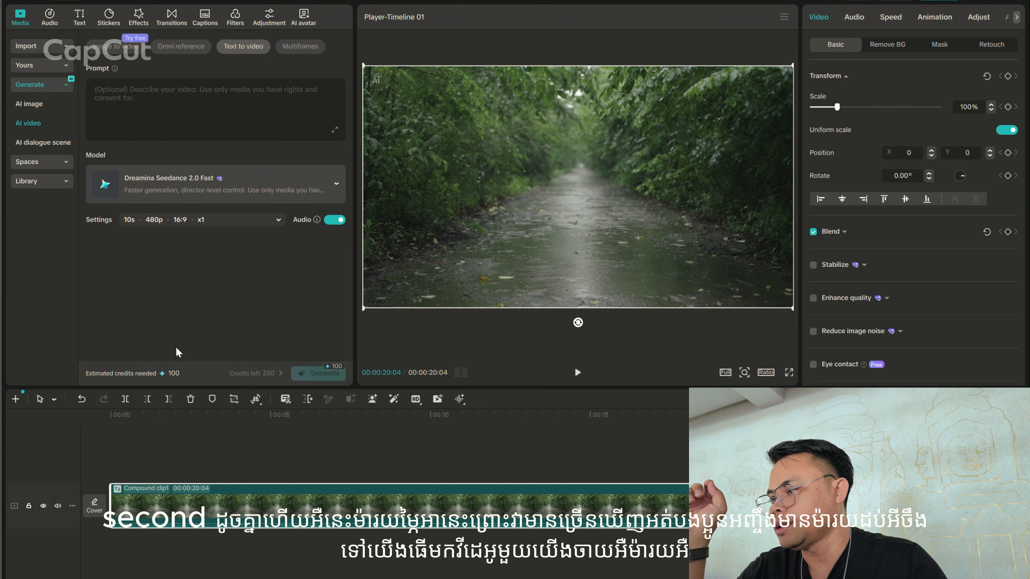
{"action": "left_click", "coordinate": [339, 183]}
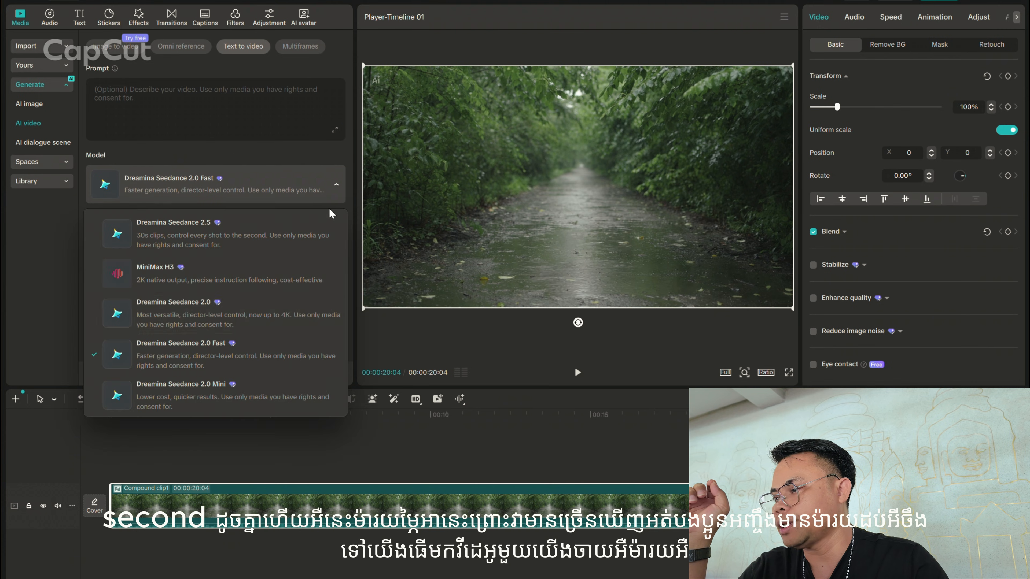
{"action": "left_click", "coordinate": [266, 379]}
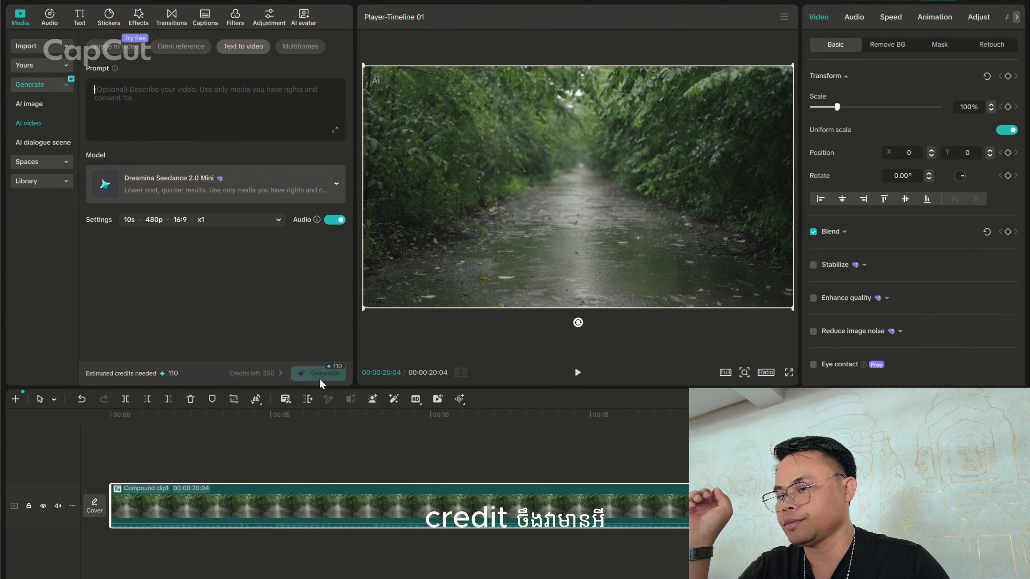
{"action": "left_click", "coordinate": [598, 446]}
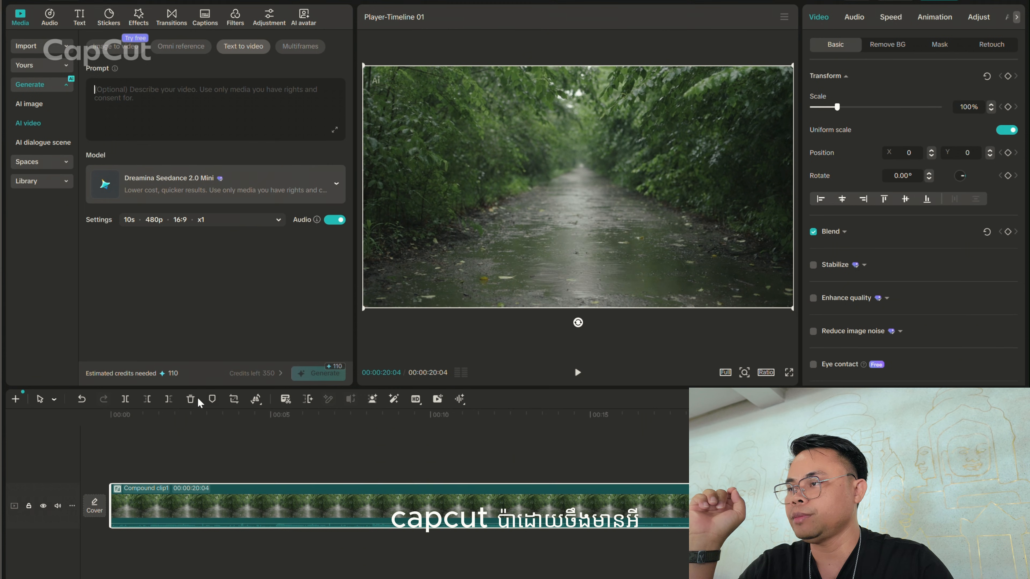
{"action": "left_click", "coordinate": [177, 442]}
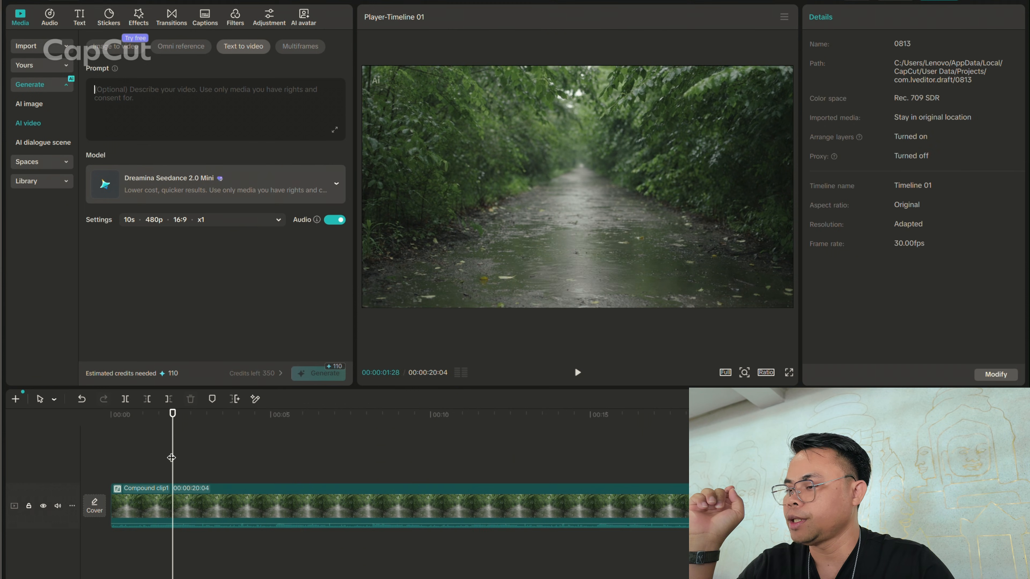
{"action": "left_click", "coordinate": [307, 451]}
{"action": "left_click", "coordinate": [502, 453]}
{"action": "left_click", "coordinate": [437, 454]}
{"action": "left_click", "coordinate": [412, 454]}
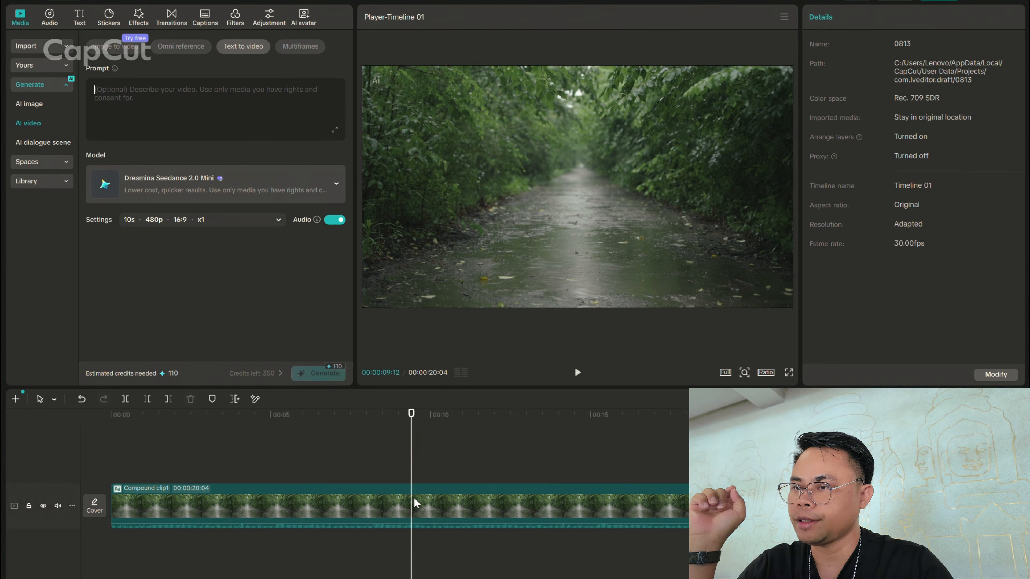
{"action": "left_click", "coordinate": [414, 497]}
{"action": "left_click", "coordinate": [456, 462]}
{"action": "left_click", "coordinate": [457, 463]}
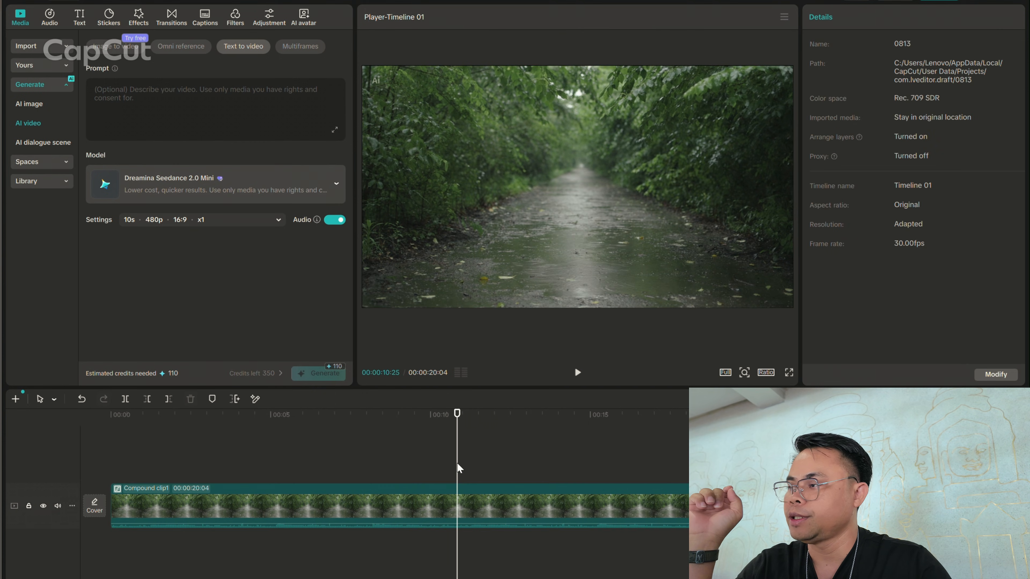
{"action": "left_click", "coordinate": [404, 451]}
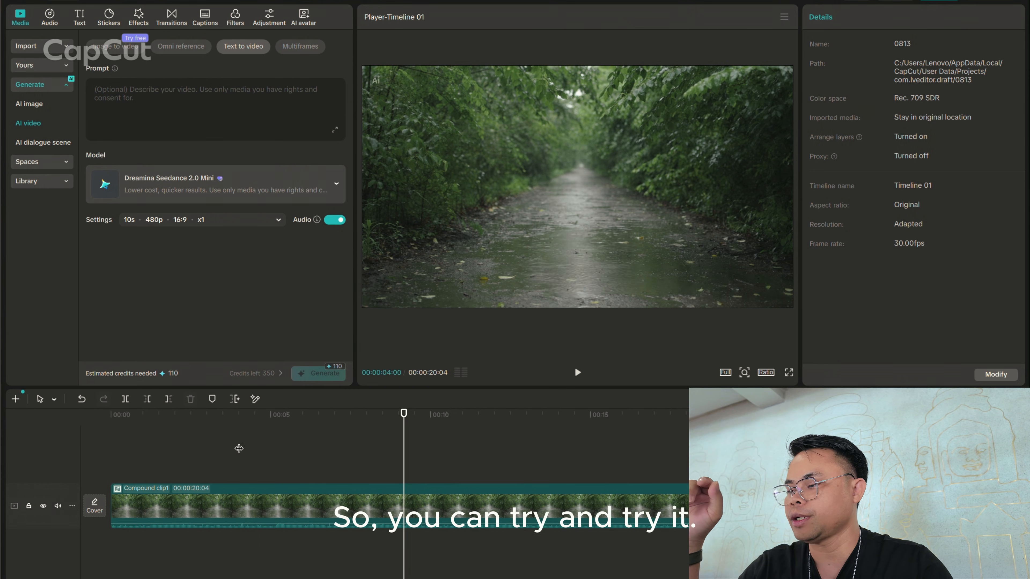
{"action": "left_click", "coordinate": [405, 440]}
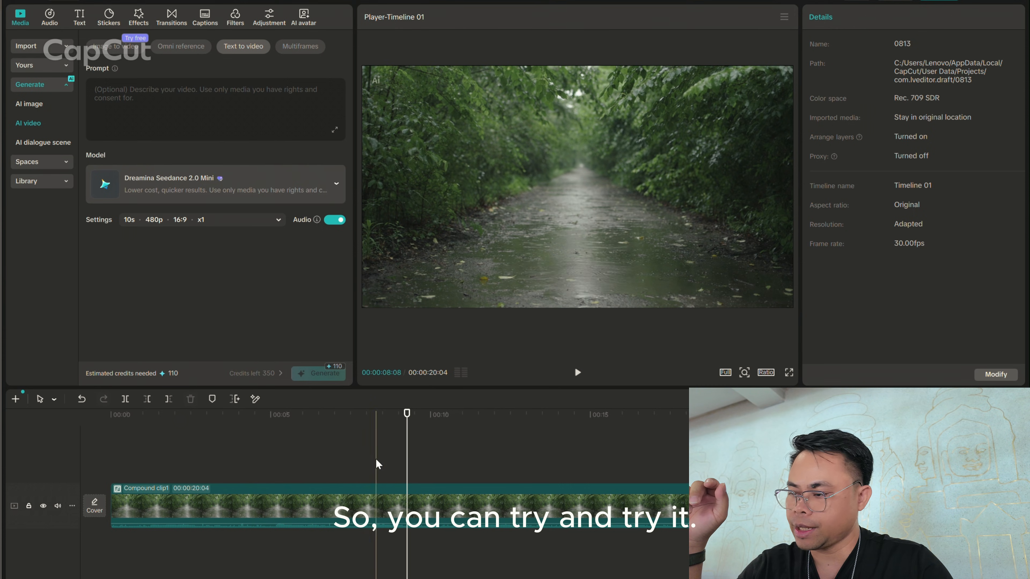
{"action": "left_click", "coordinate": [376, 450]}
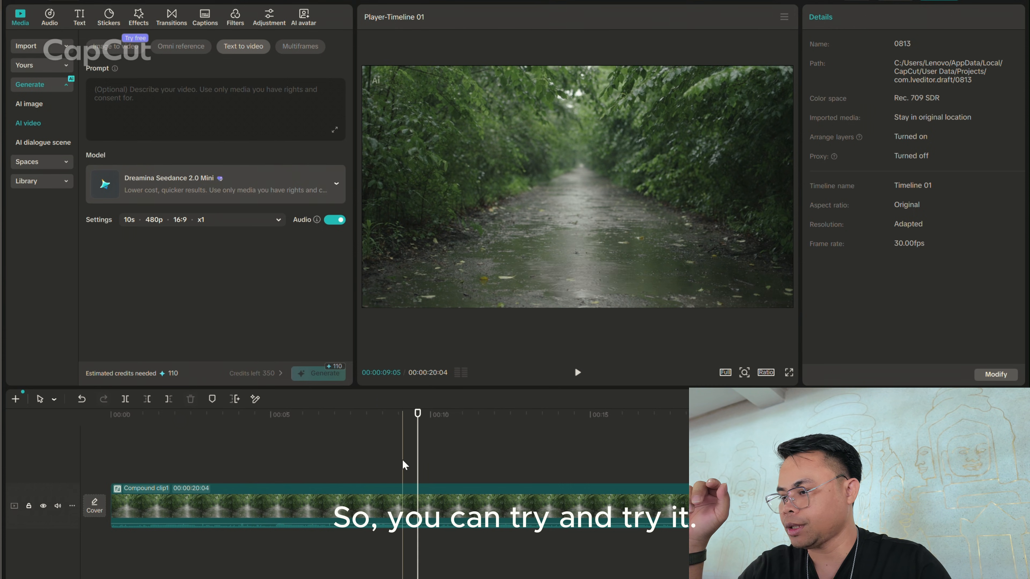